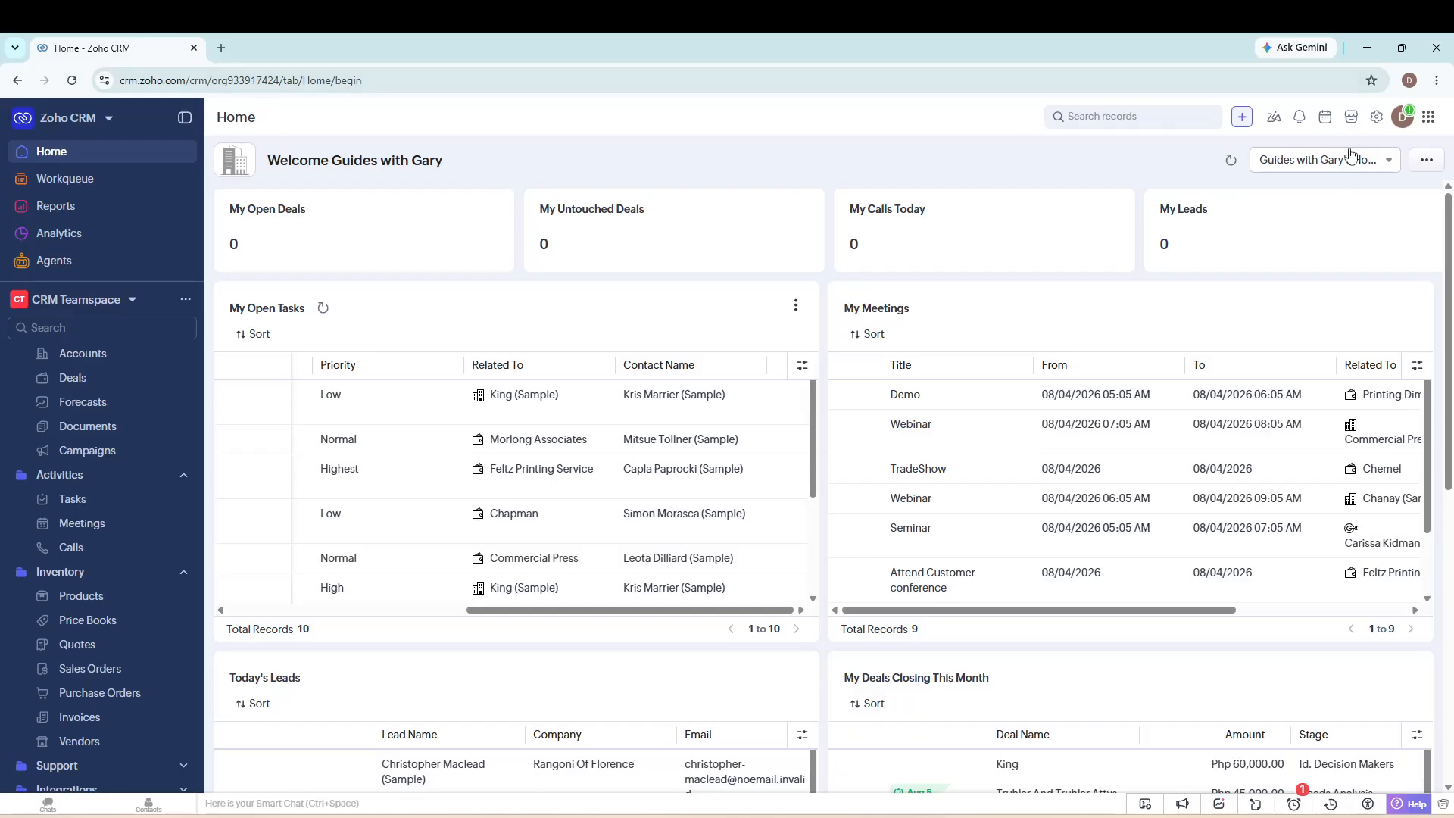
- Open a new webhook form from the Automation actions in Setup
left_click(1379, 120)
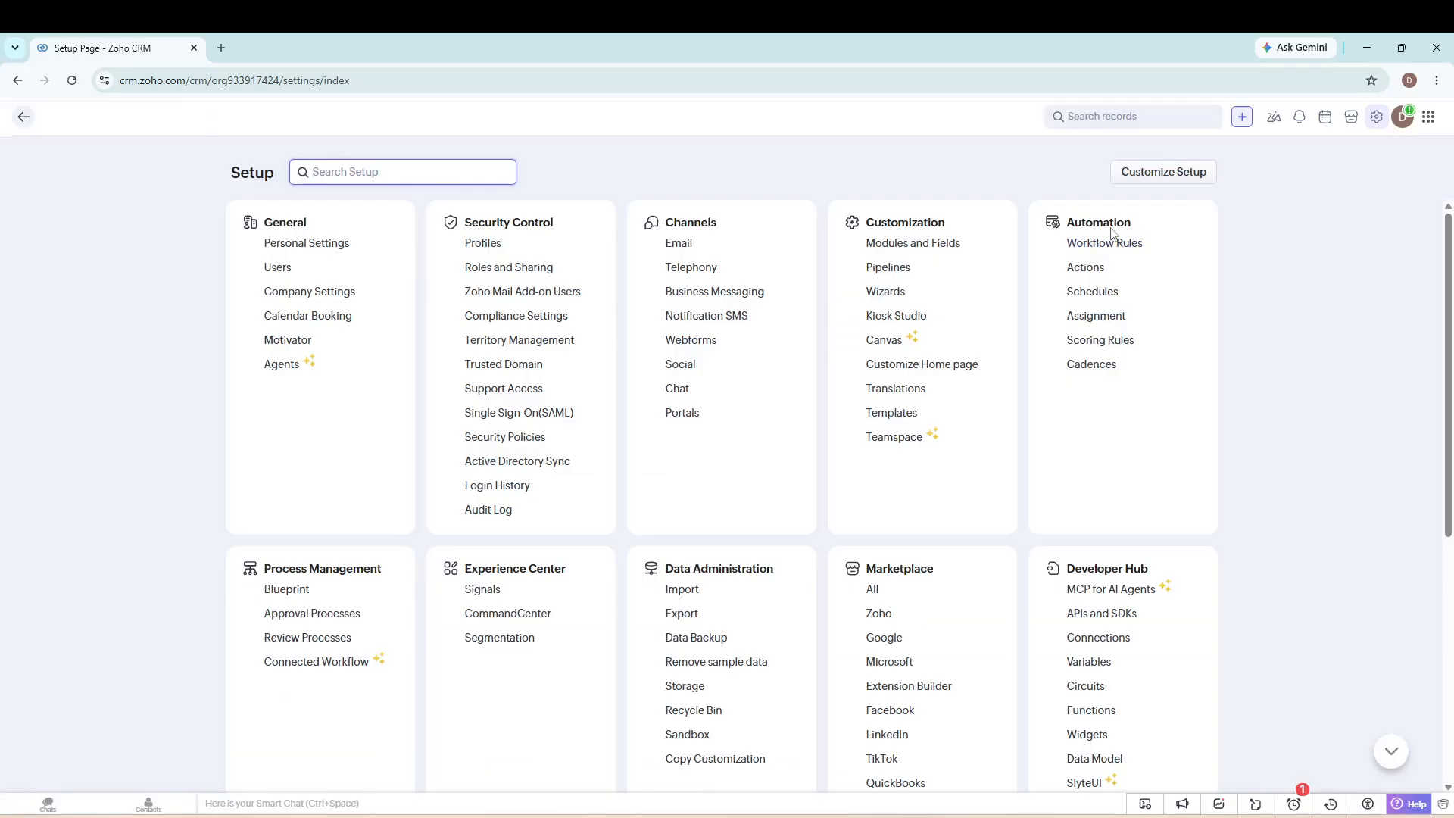
left_click(1097, 271)
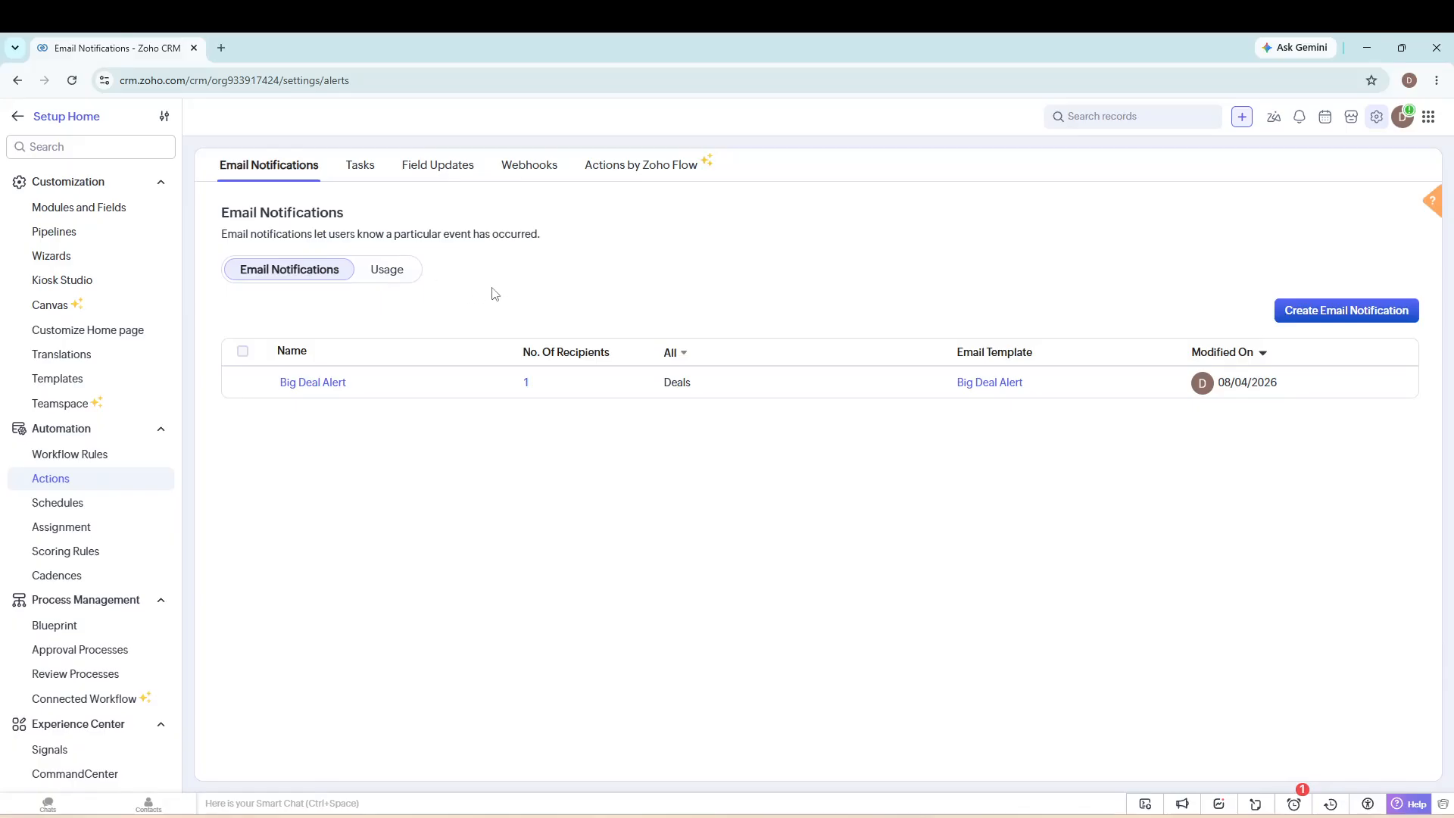
left_click(543, 179)
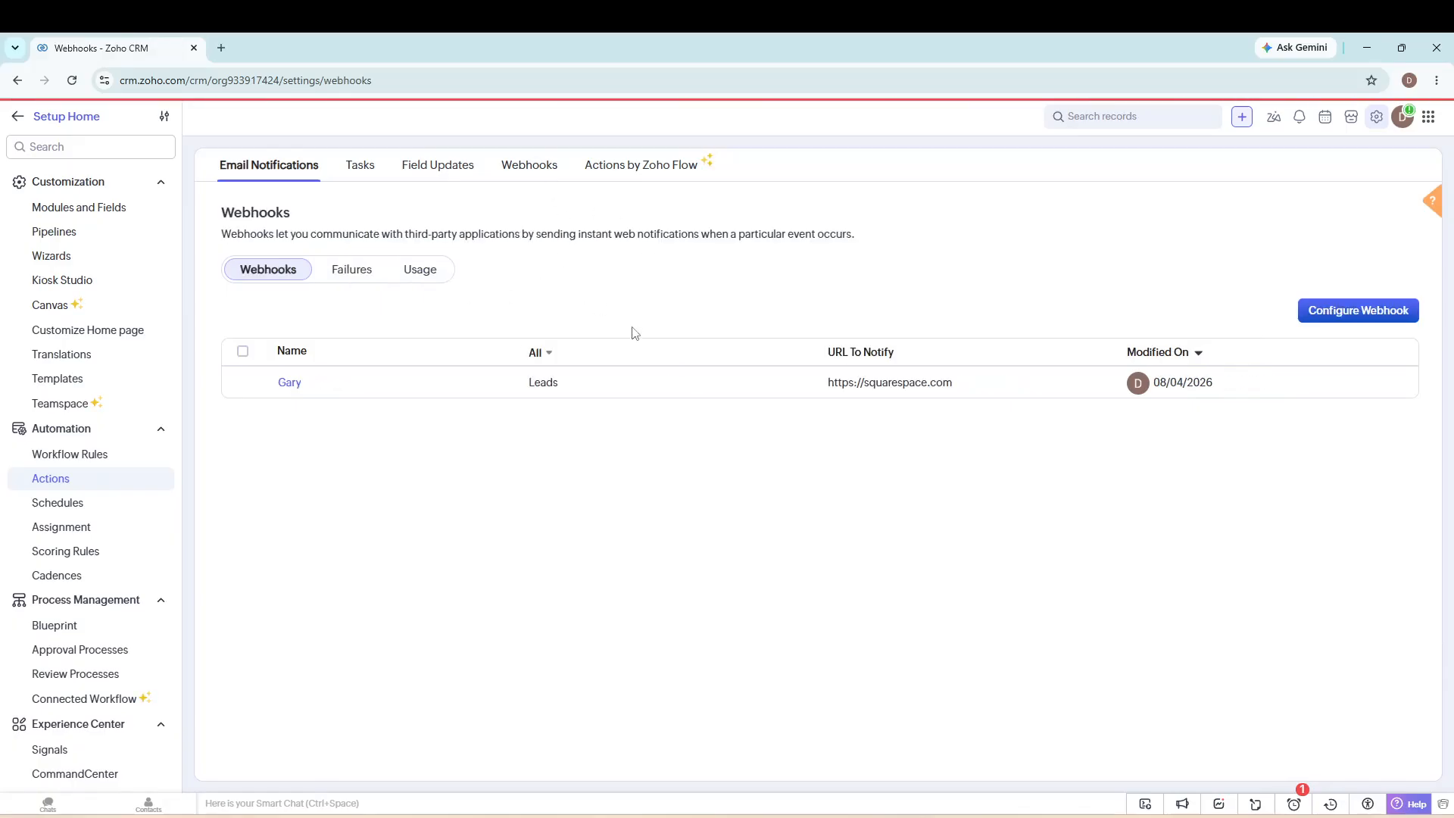
left_click(1321, 319)
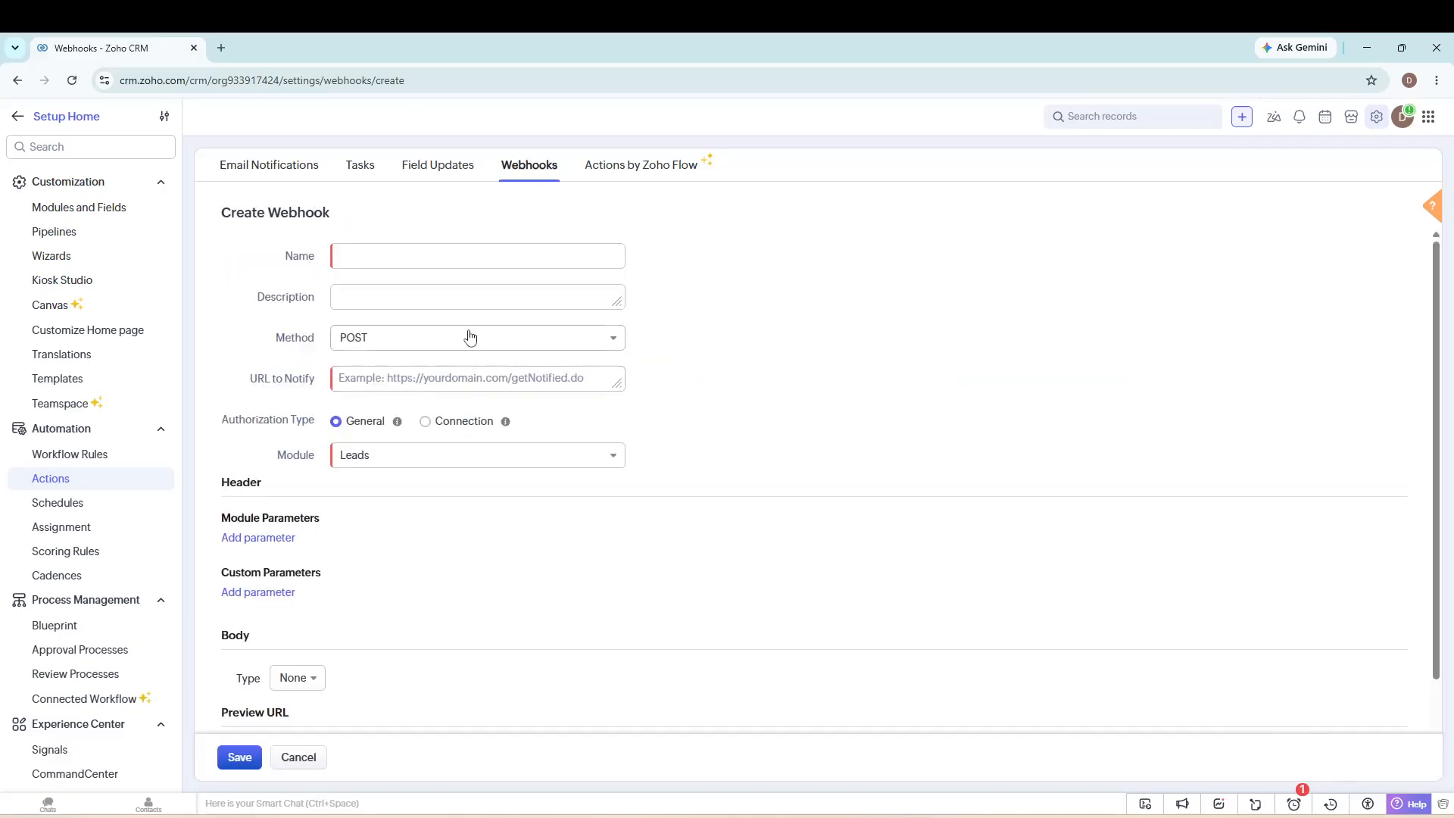
left_click(443, 261)
type("Gary")
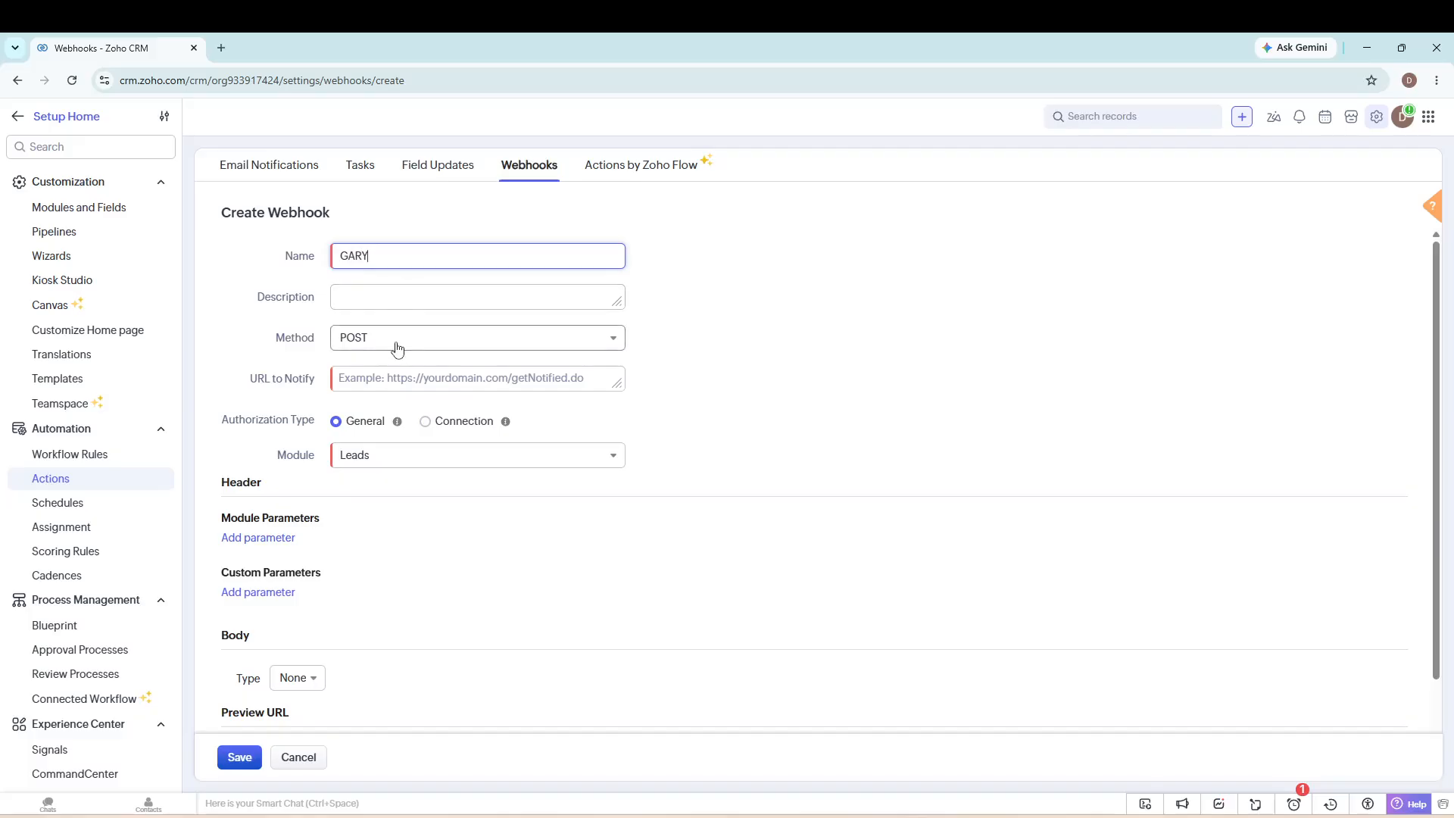
left_click(387, 382)
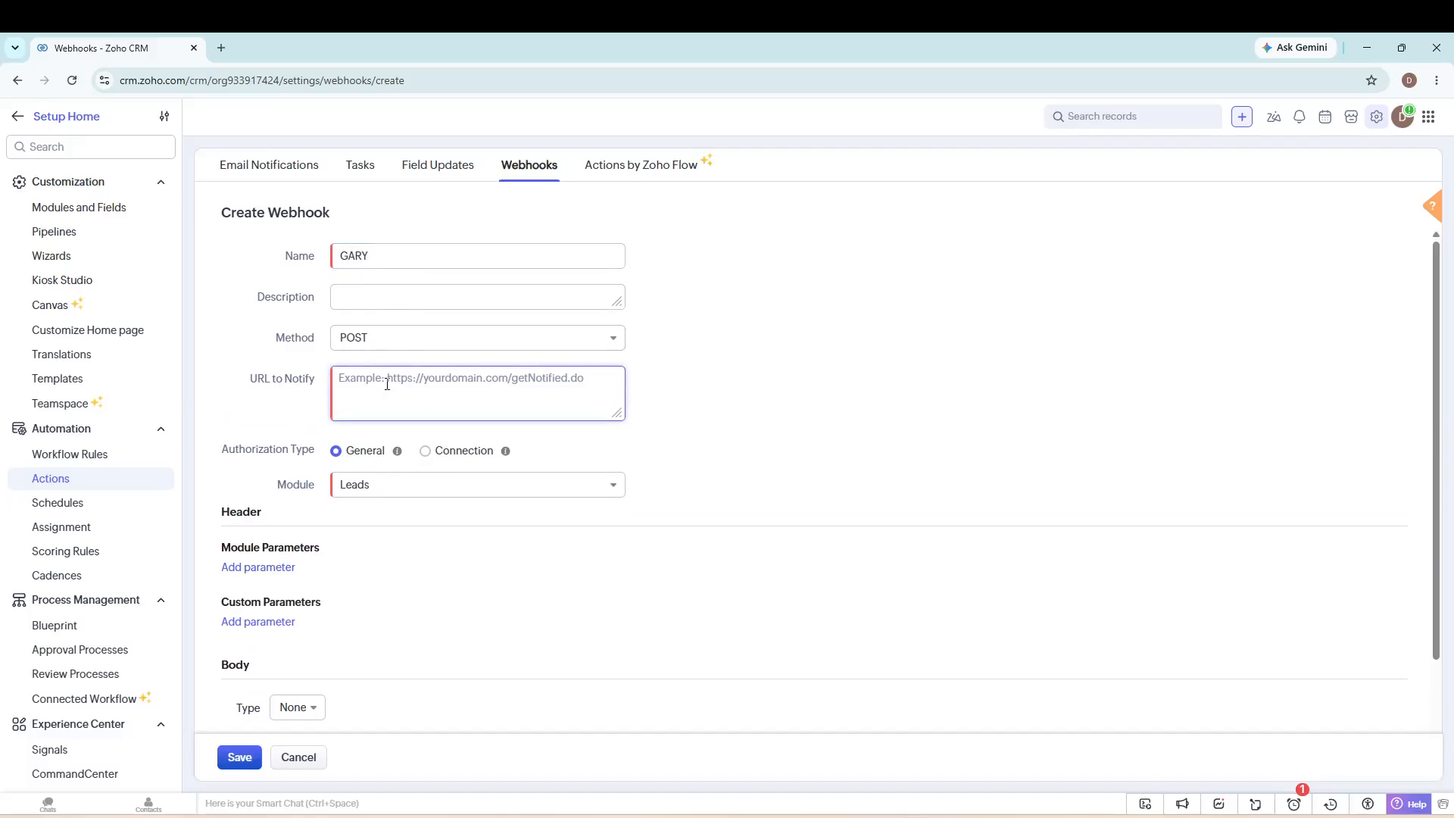
type("https://squarespace.com")
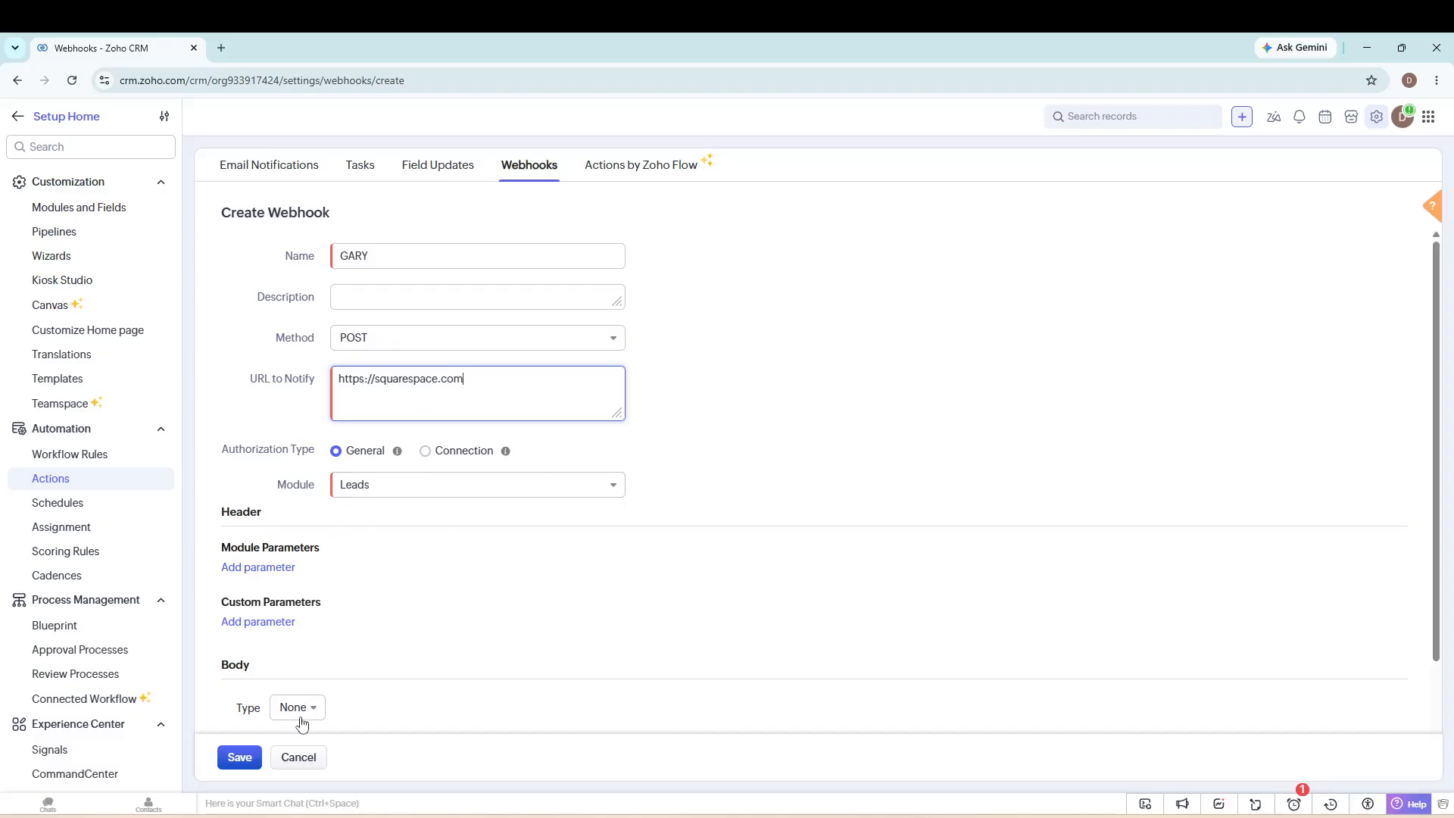
left_click(238, 761)
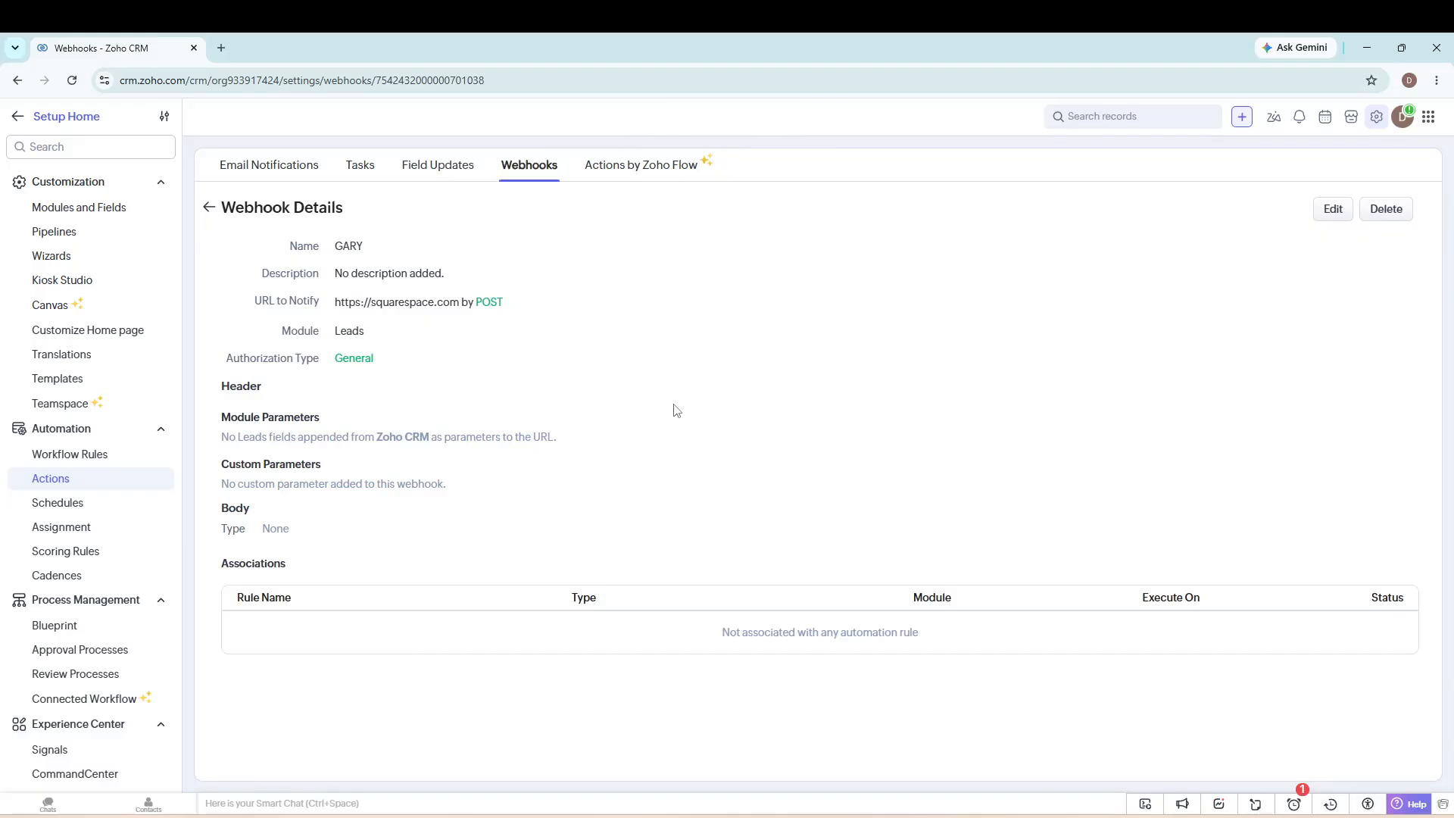
- Create a new workflow rule for the Leads module, giving it the same first name as the new webhook
left_click(81, 458)
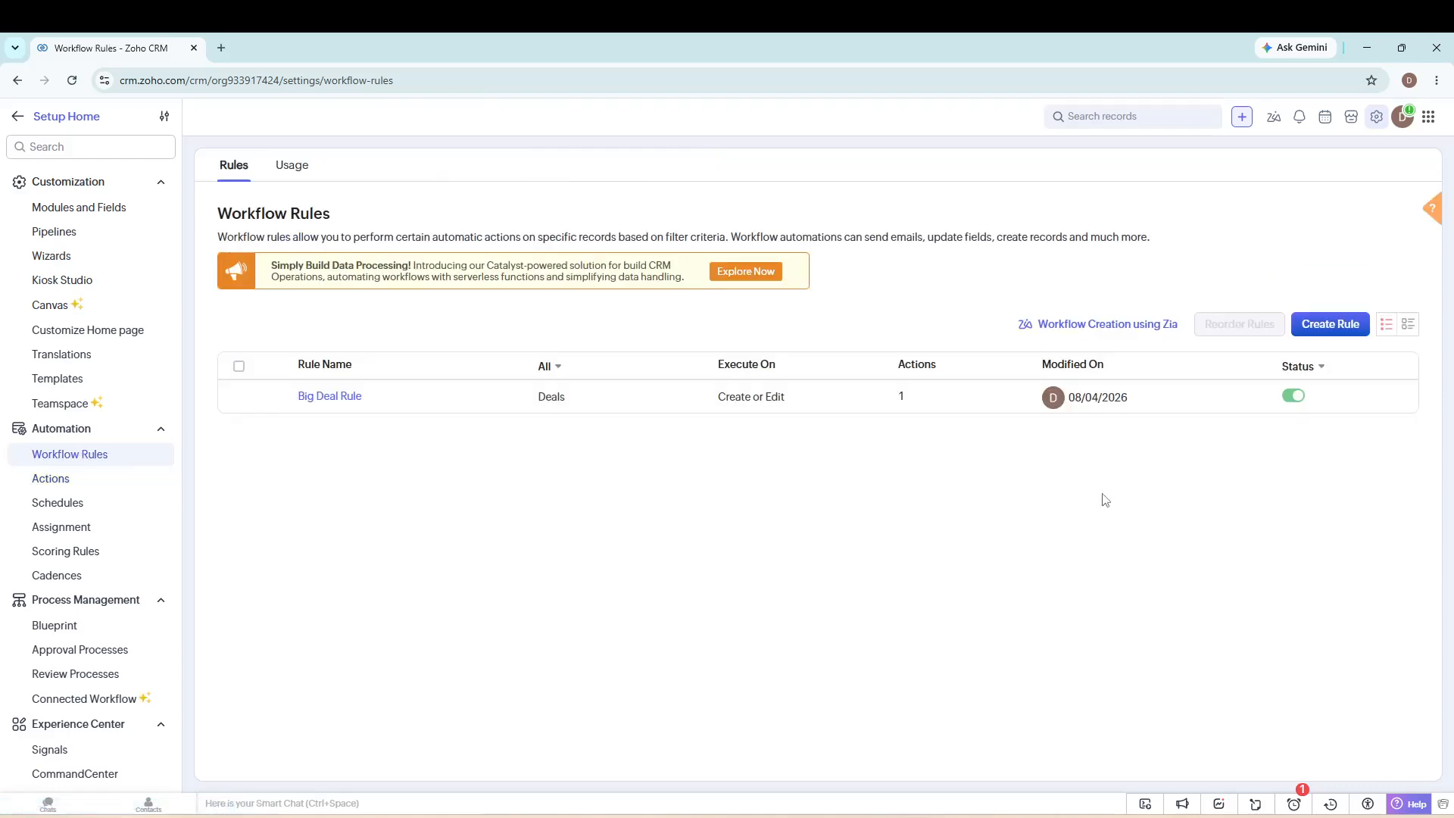
left_click(1361, 334)
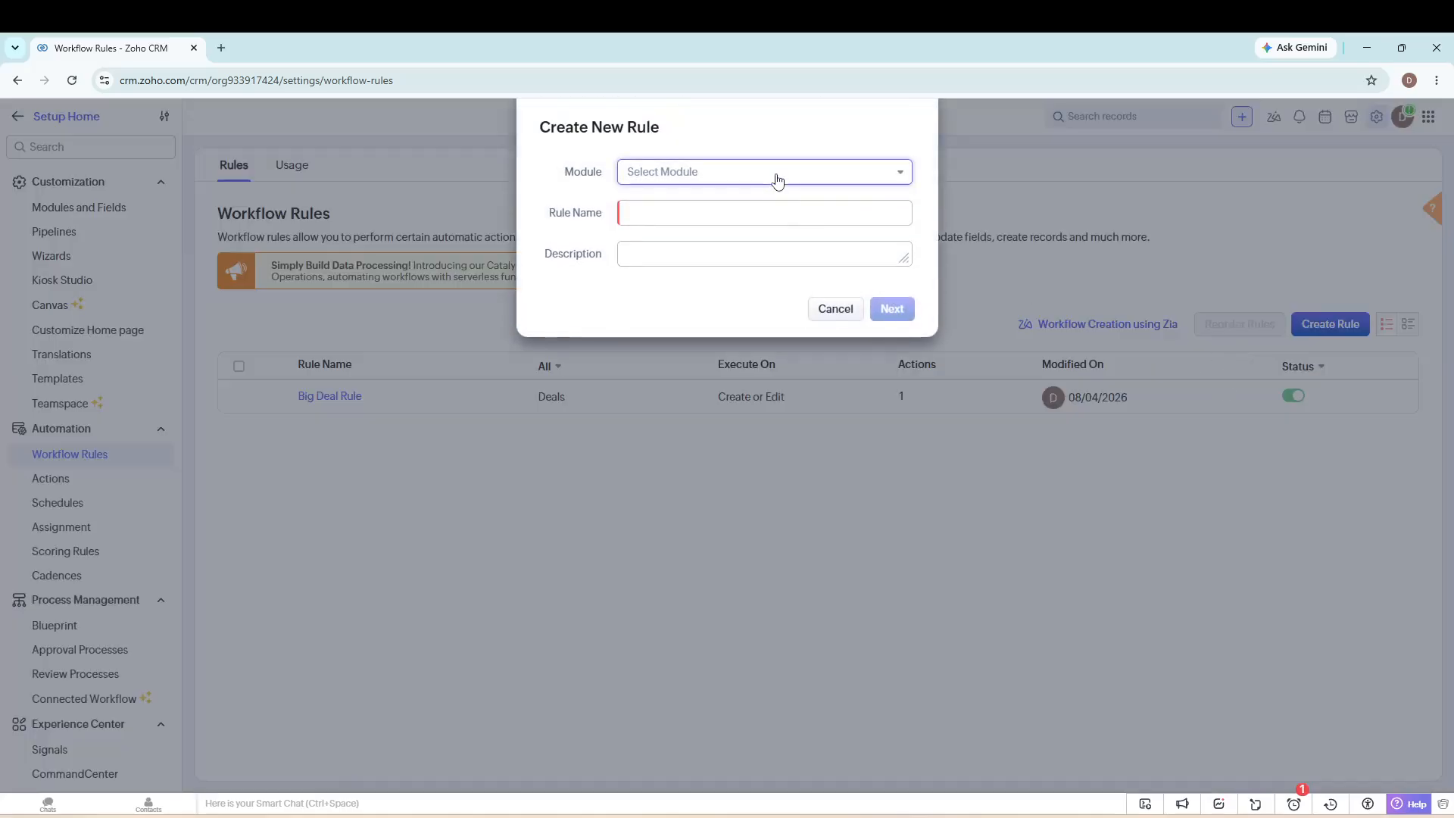
left_click(777, 179)
left_click(703, 232)
left_click(705, 214)
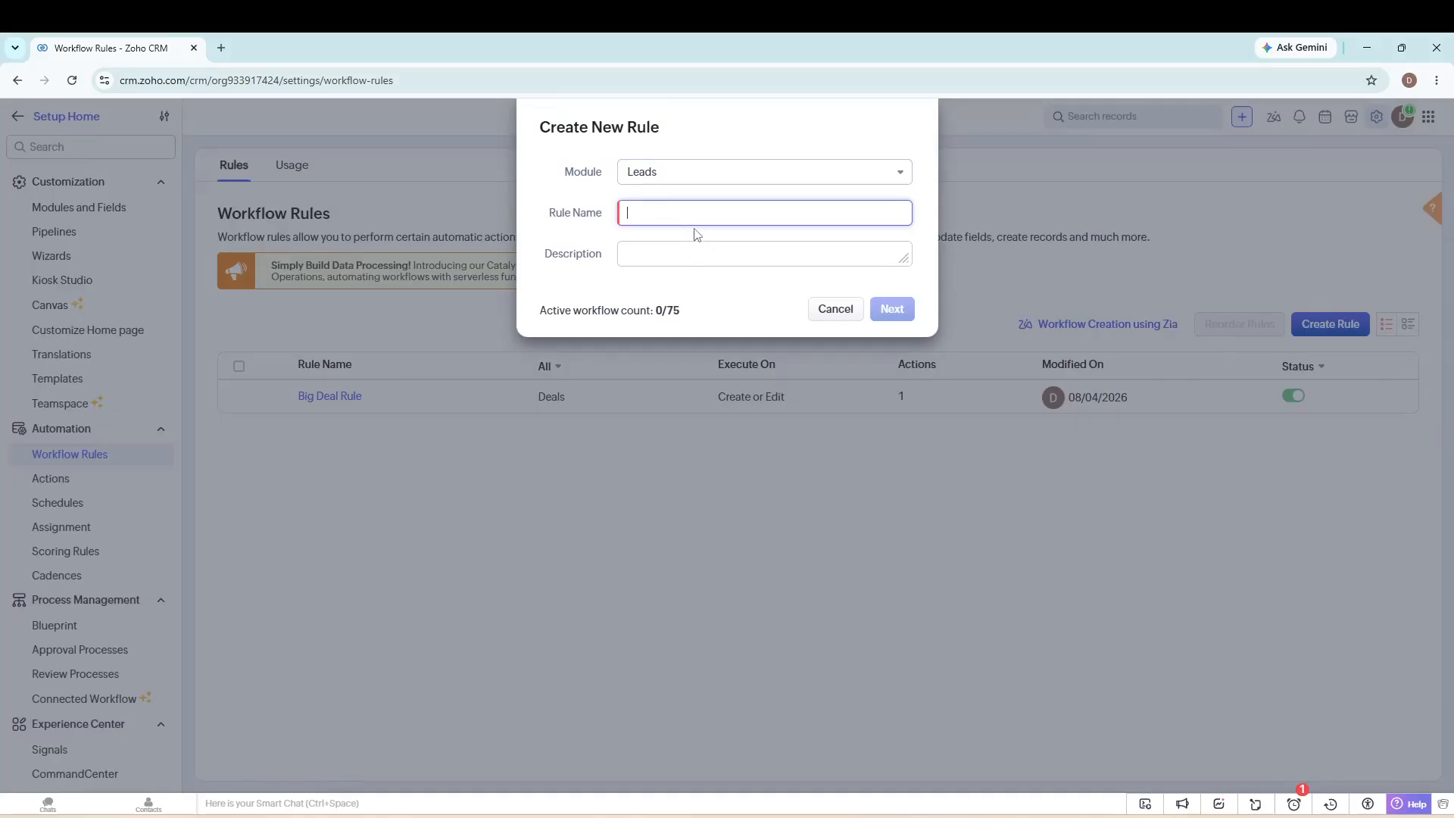
type("GARY")
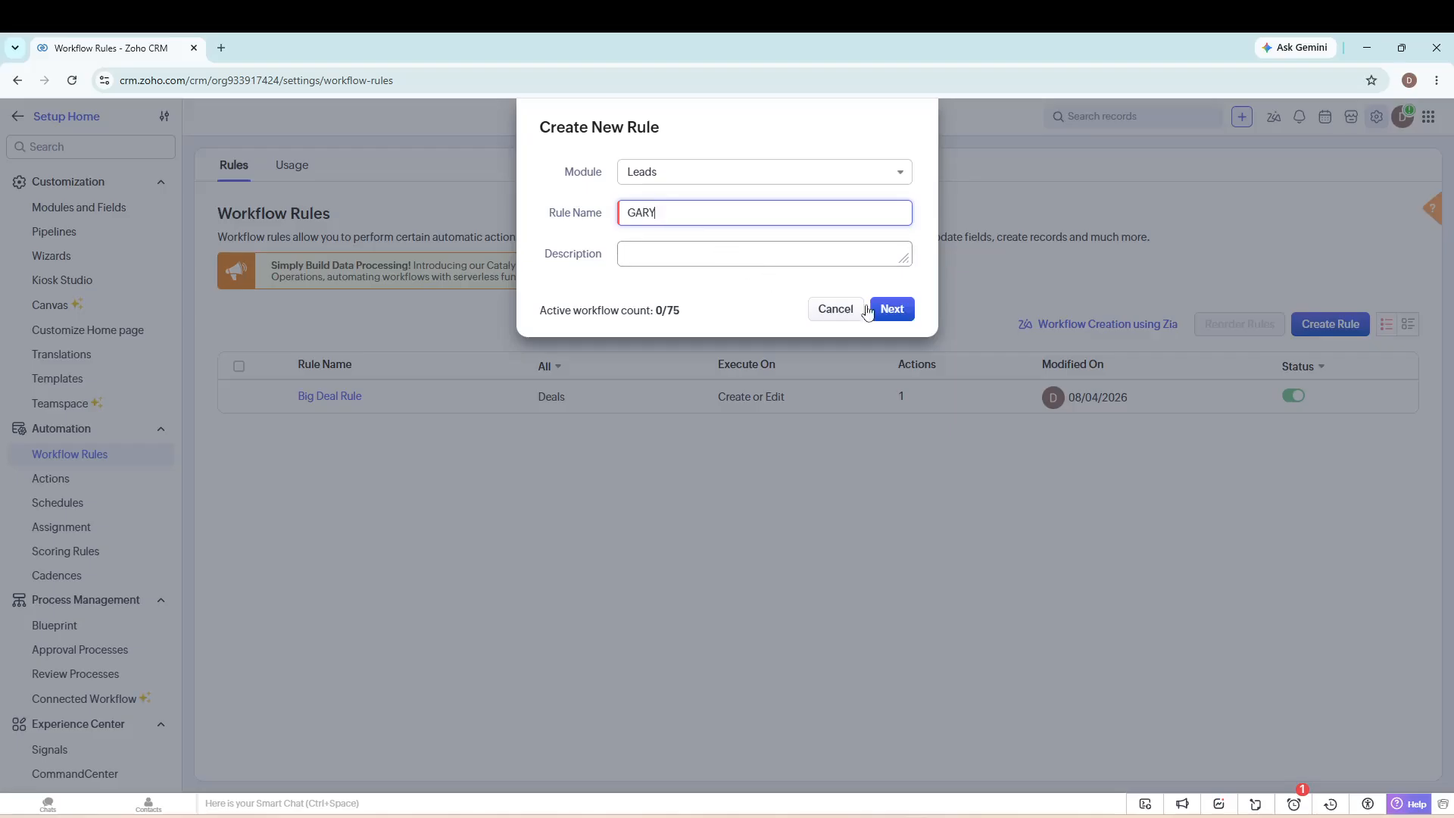
left_click(898, 311)
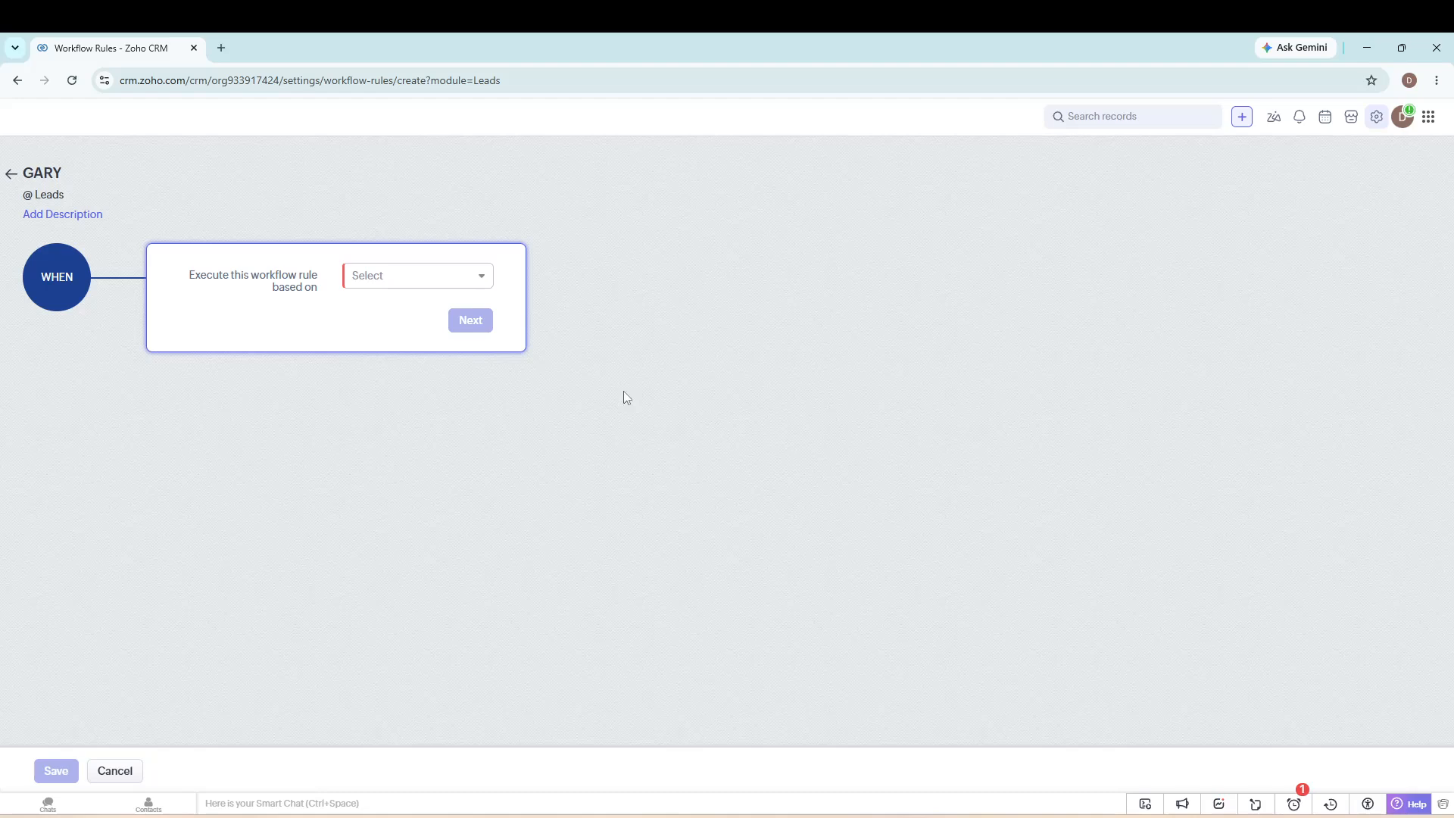
- Set the workflow rule to execute on a record action of type Create
left_click(442, 283)
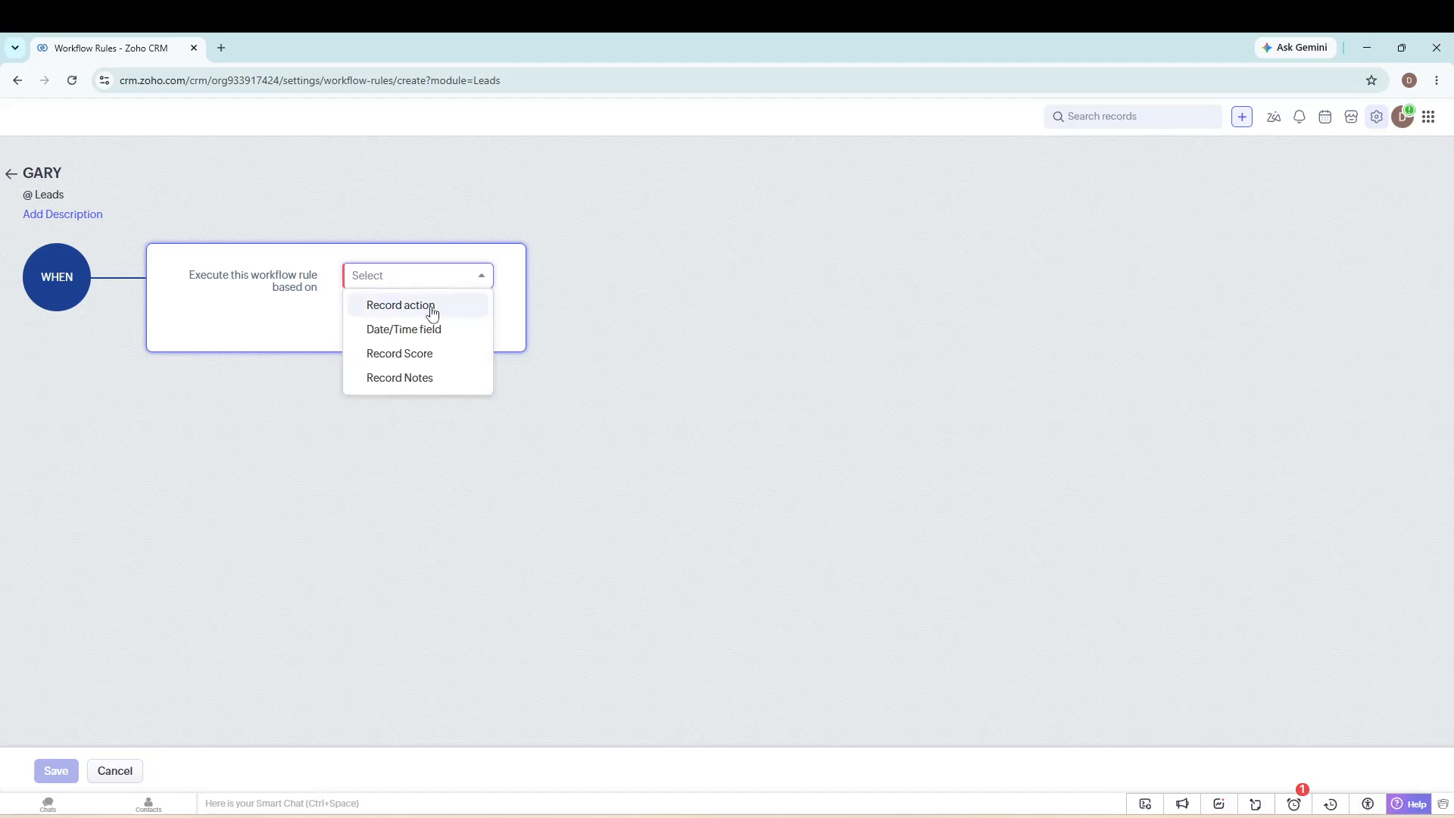
left_click(432, 306)
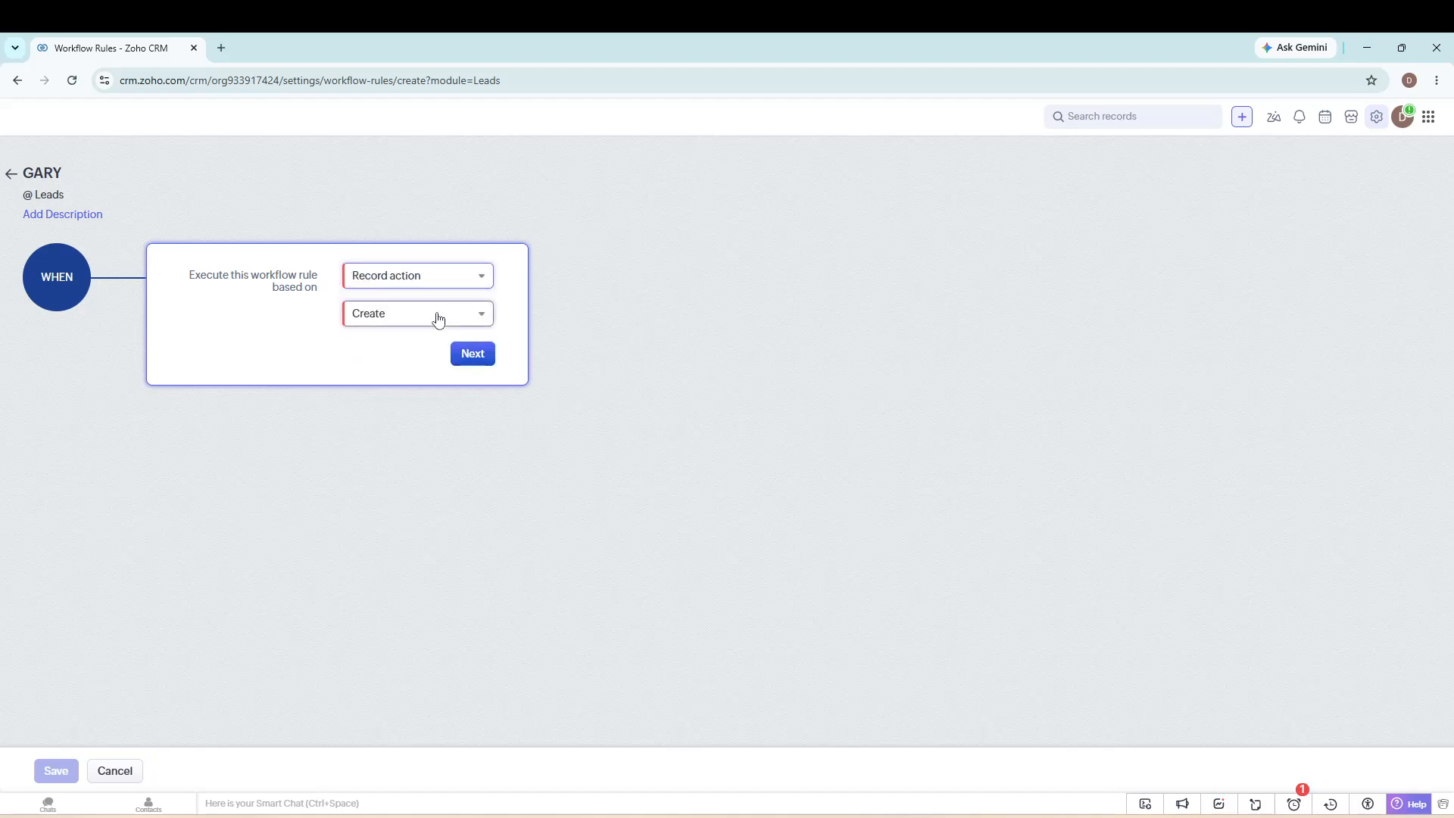
left_click(443, 313)
left_click(444, 351)
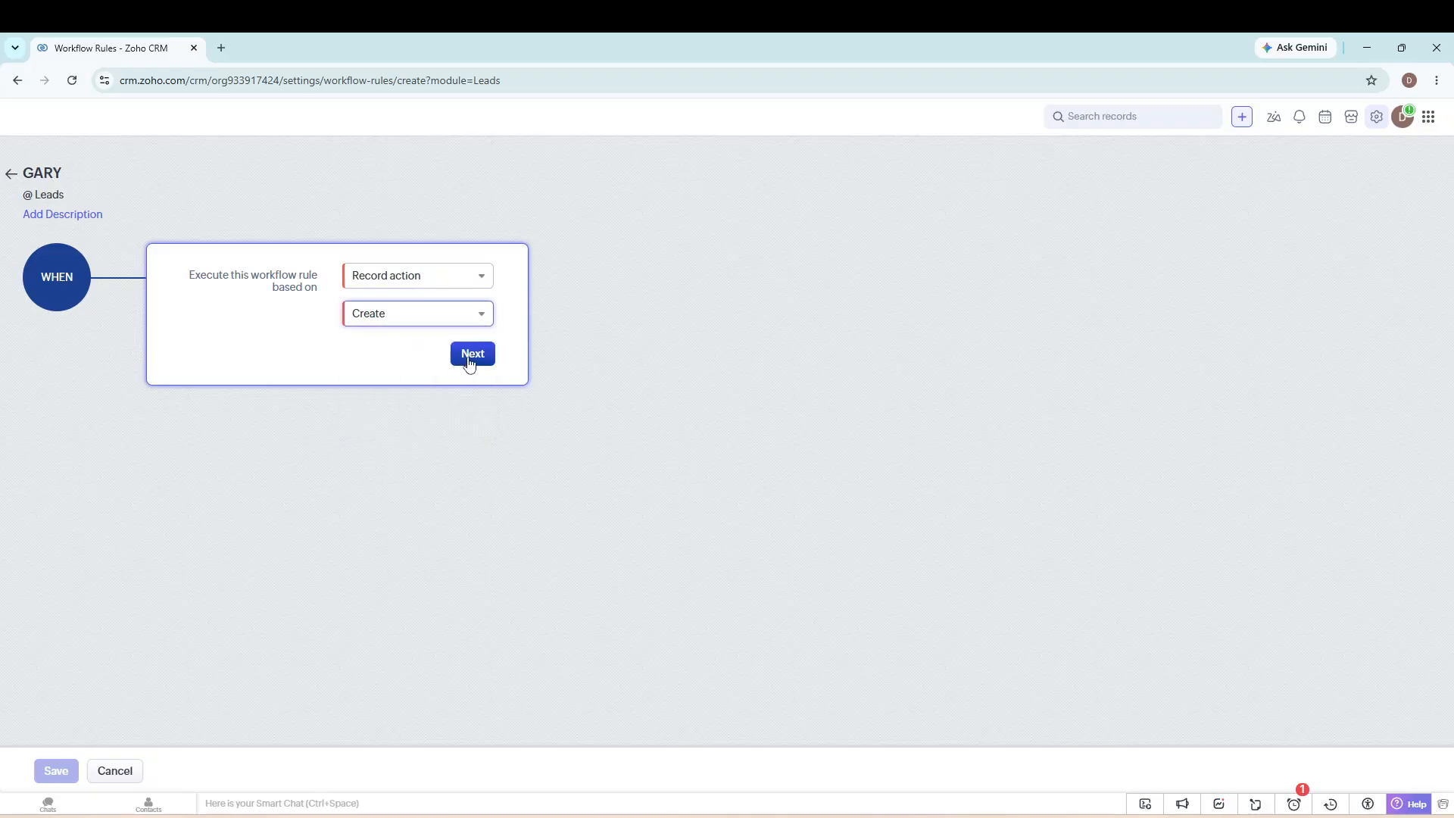
left_click(470, 353)
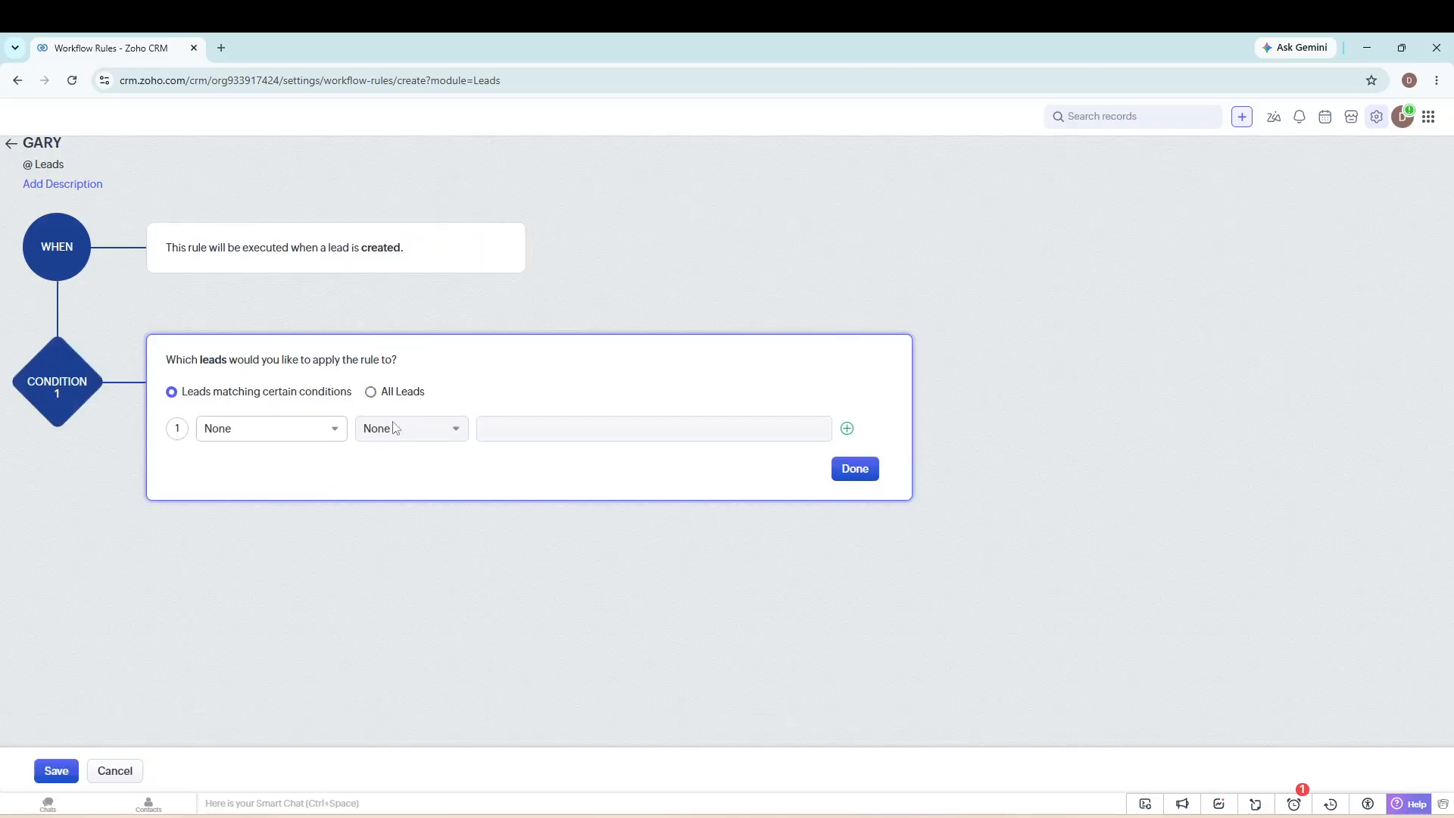
- Apply the rule only to leads whose Address - City is the block and lot address
left_click(307, 430)
left_click(307, 515)
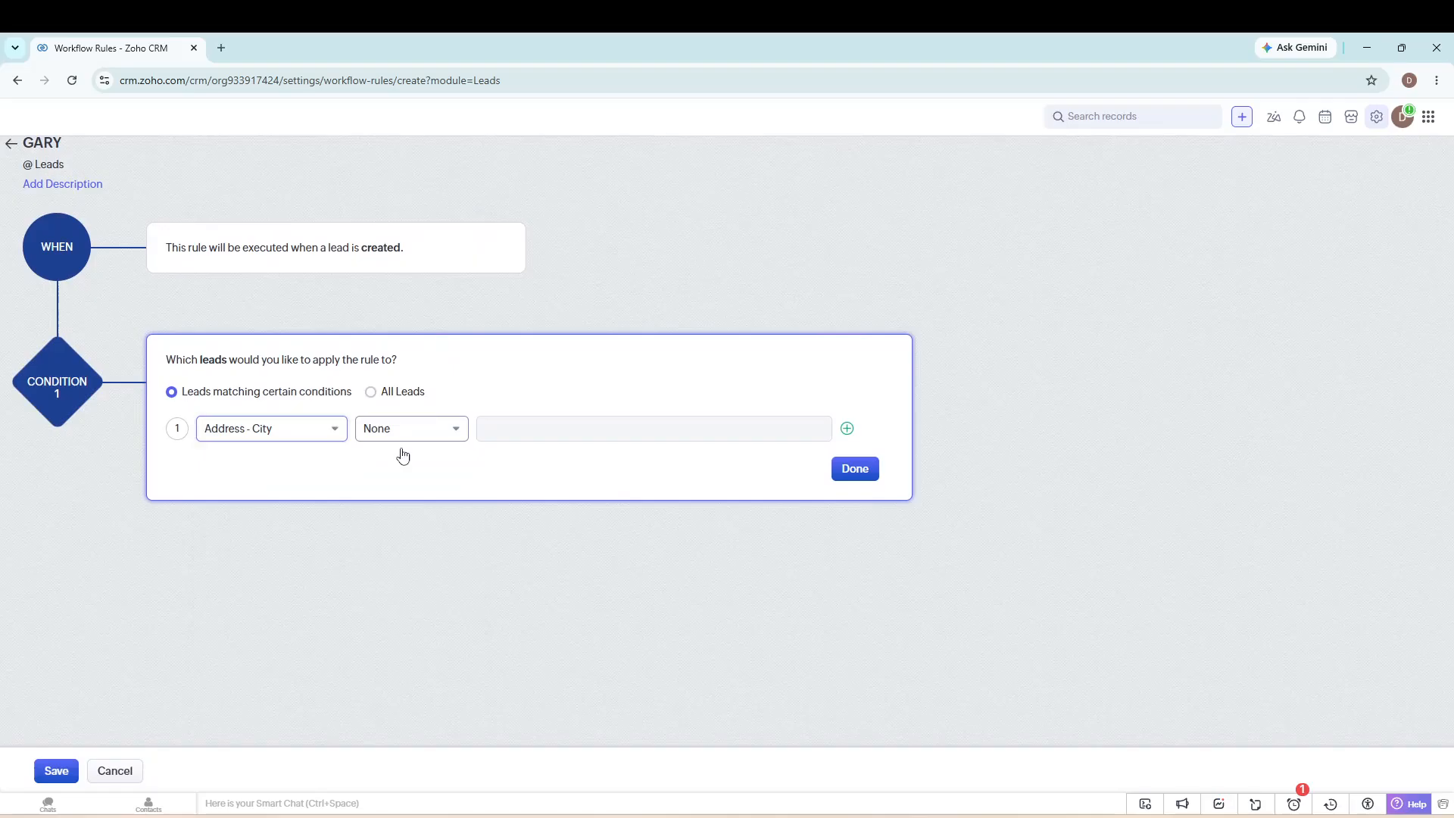
left_click(401, 437)
left_click(419, 485)
left_click(512, 433)
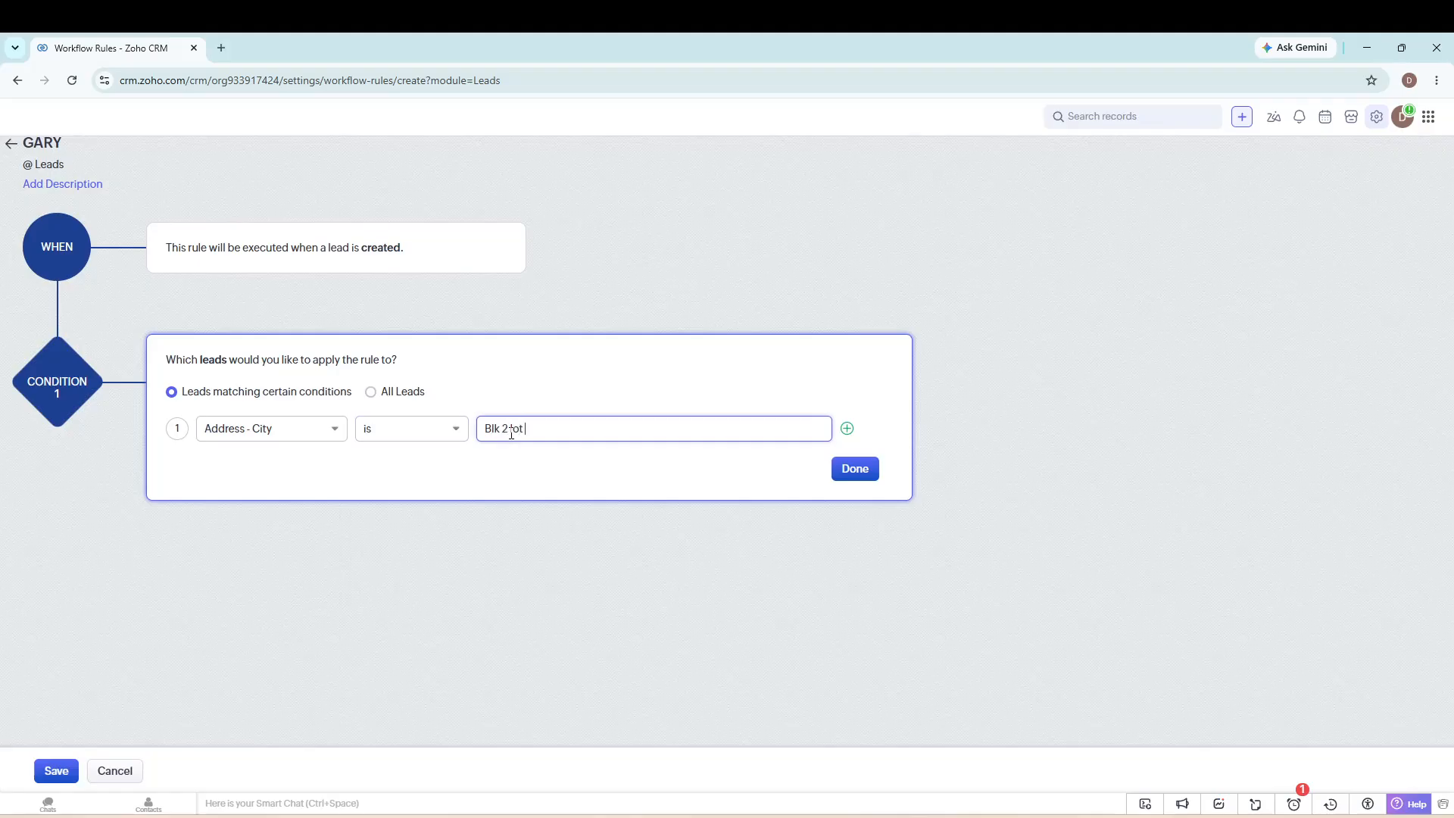
left_click(867, 469)
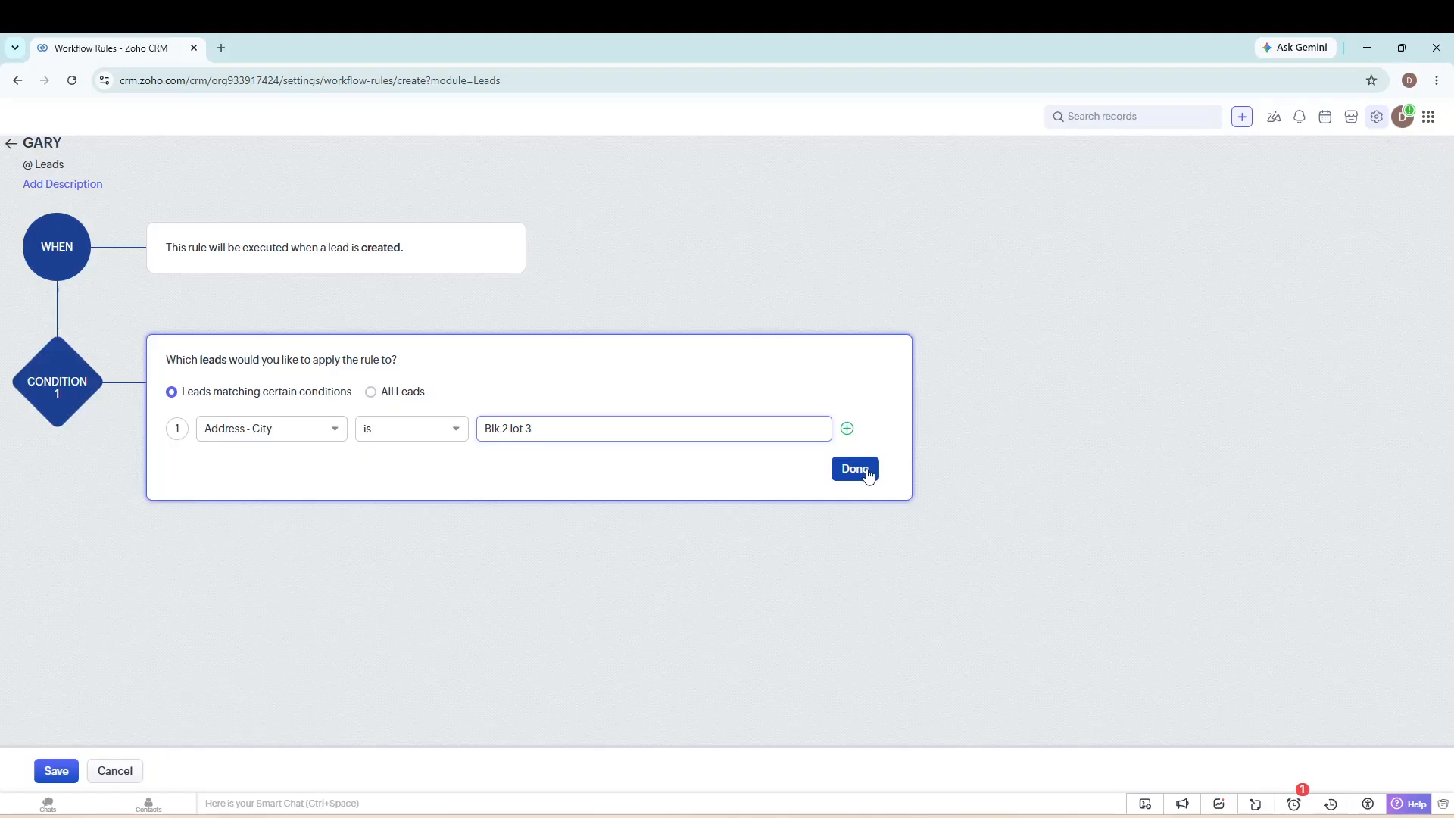
- Associate the newly created squarespace.com webhook as an instant action for the condition and save the workflow rule
mouse_move(168, 620)
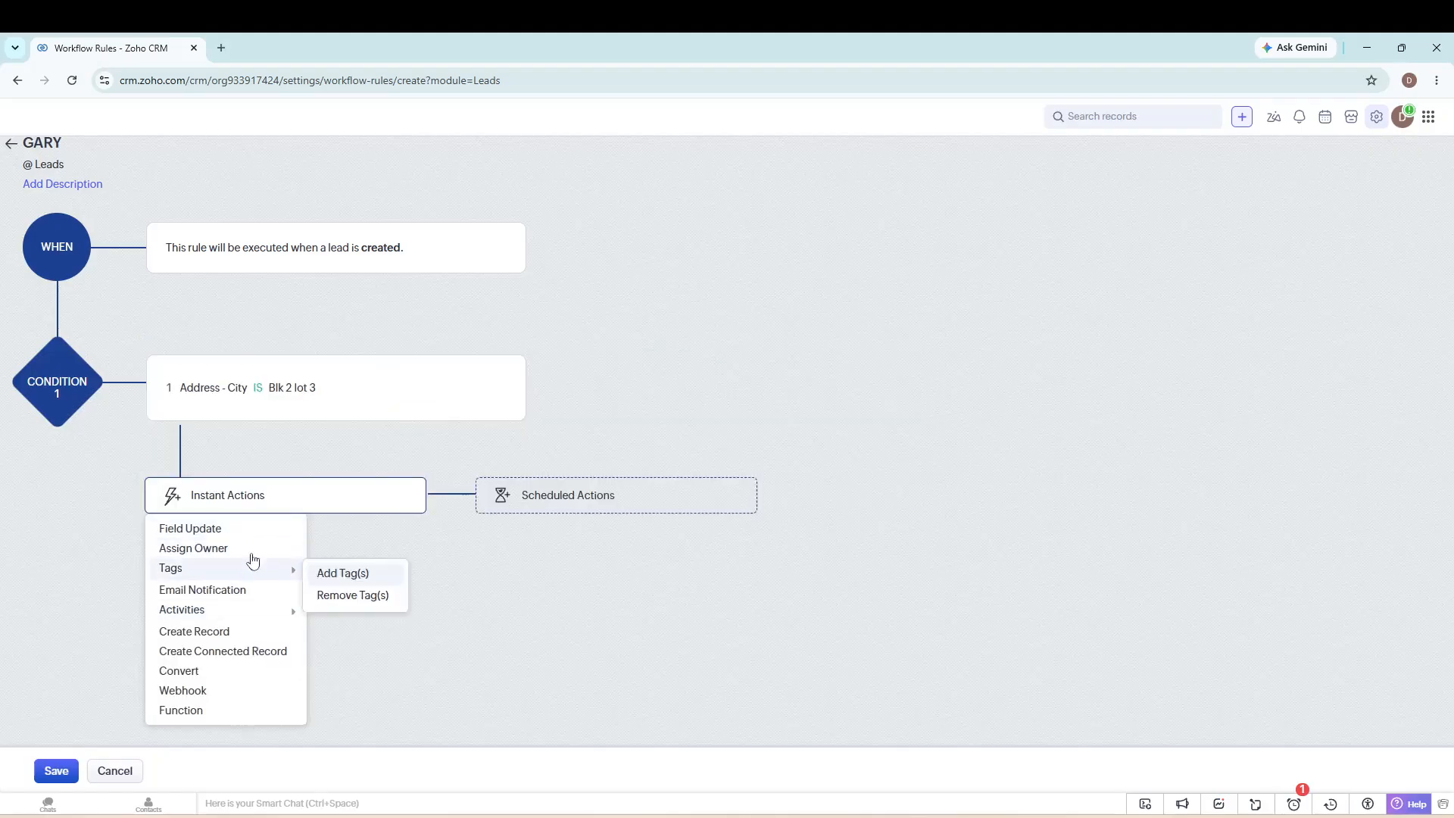
left_click(199, 693)
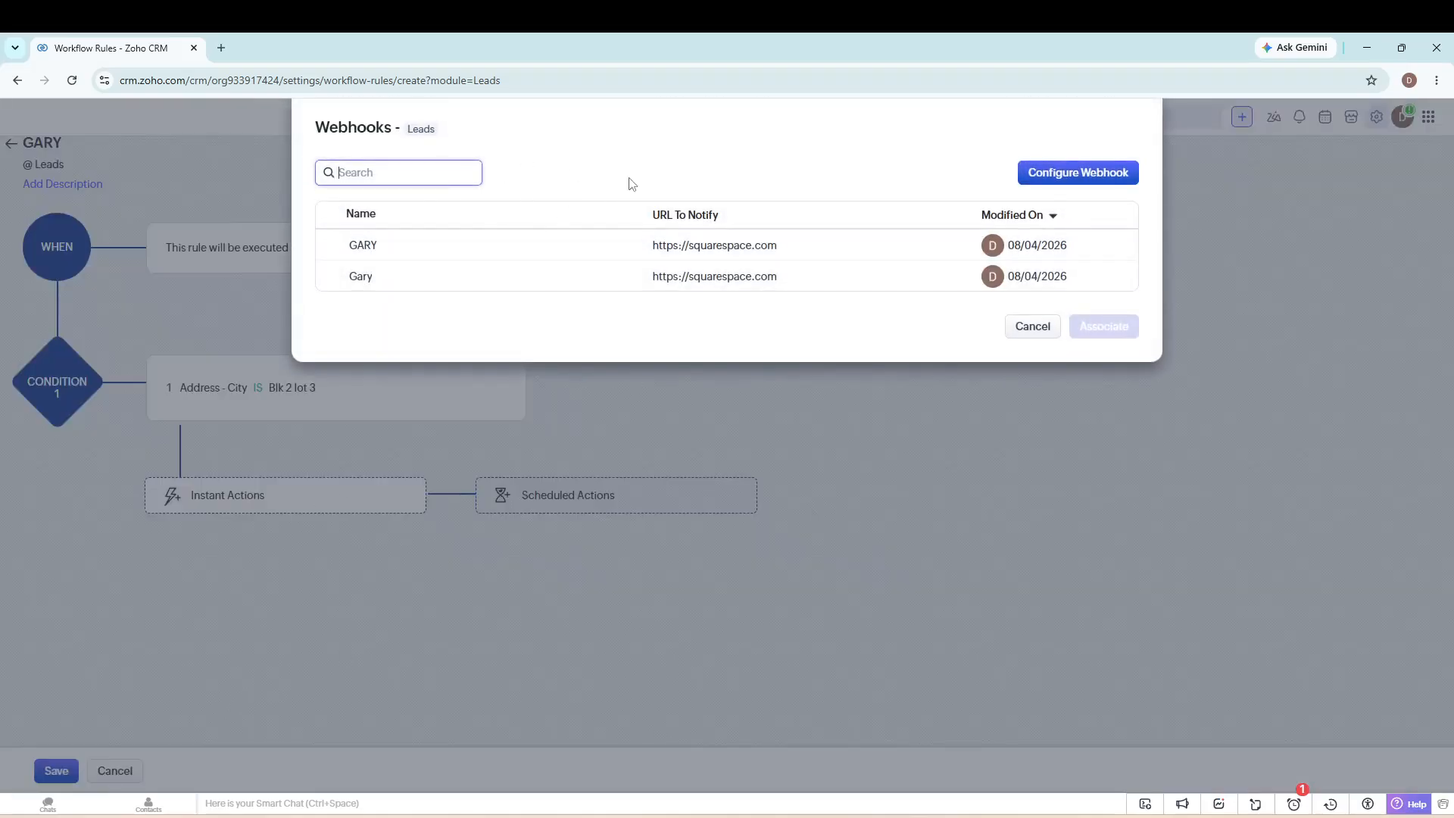
left_click(612, 249)
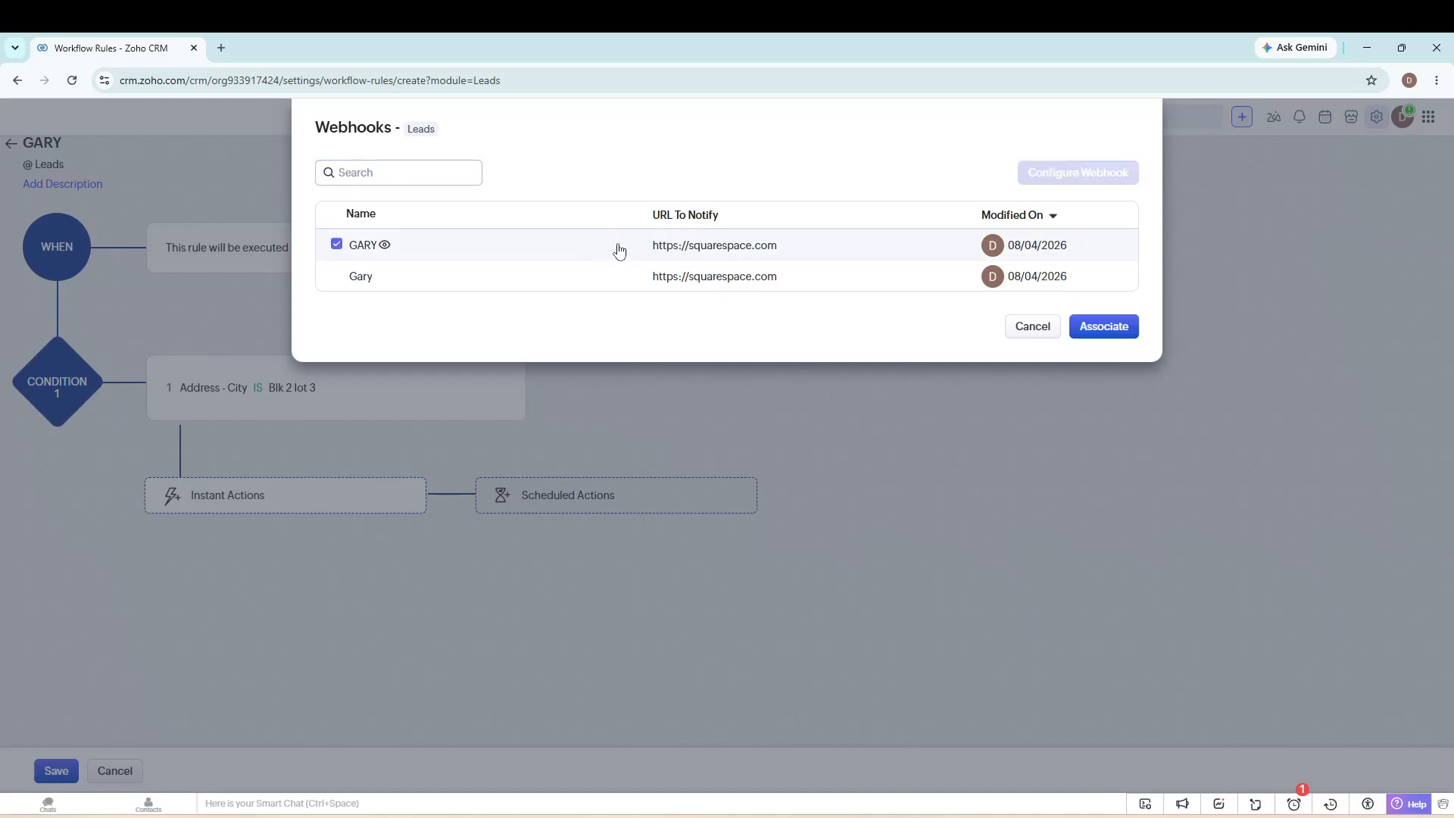
left_click(1116, 335)
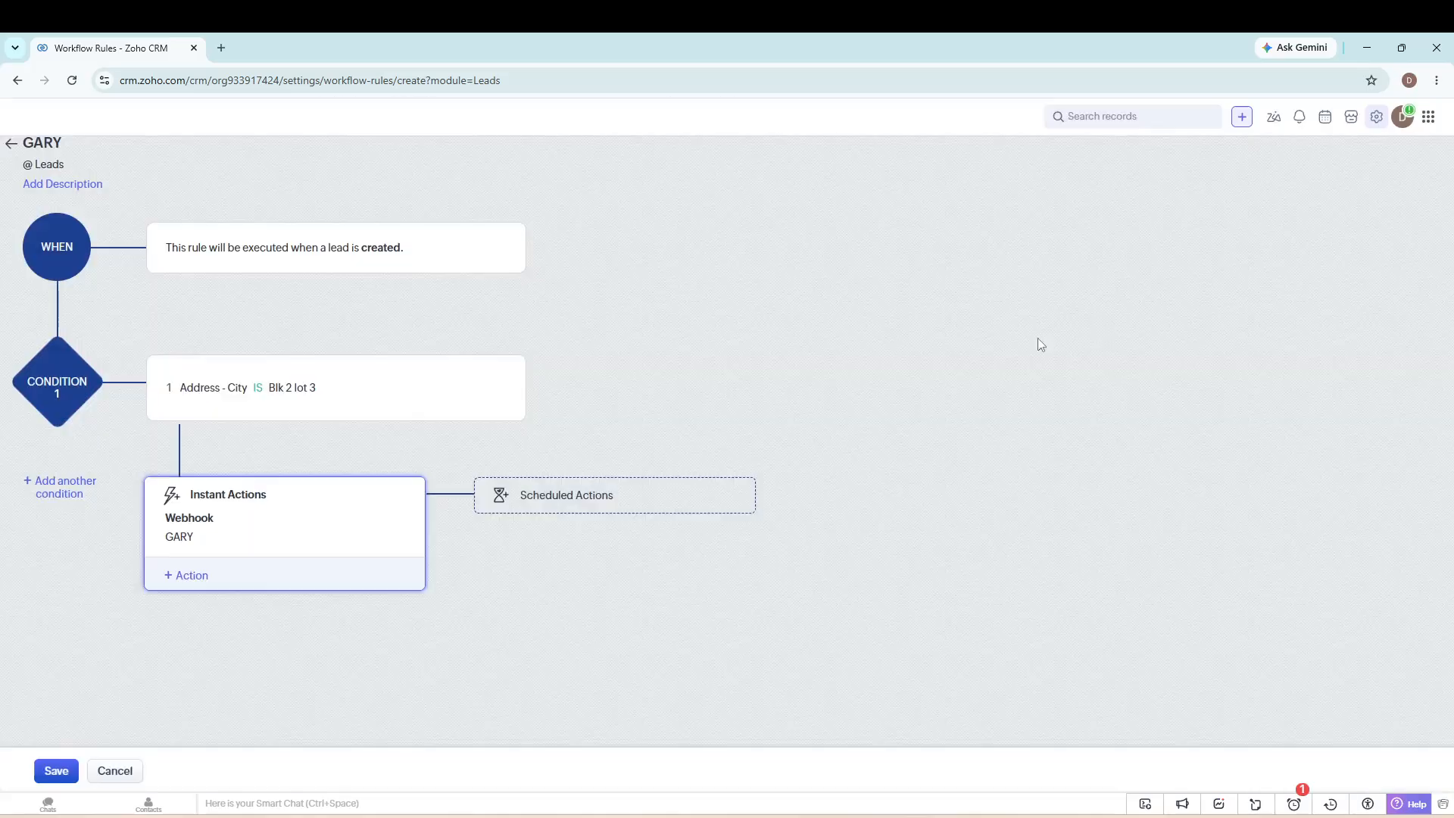
left_click(72, 781)
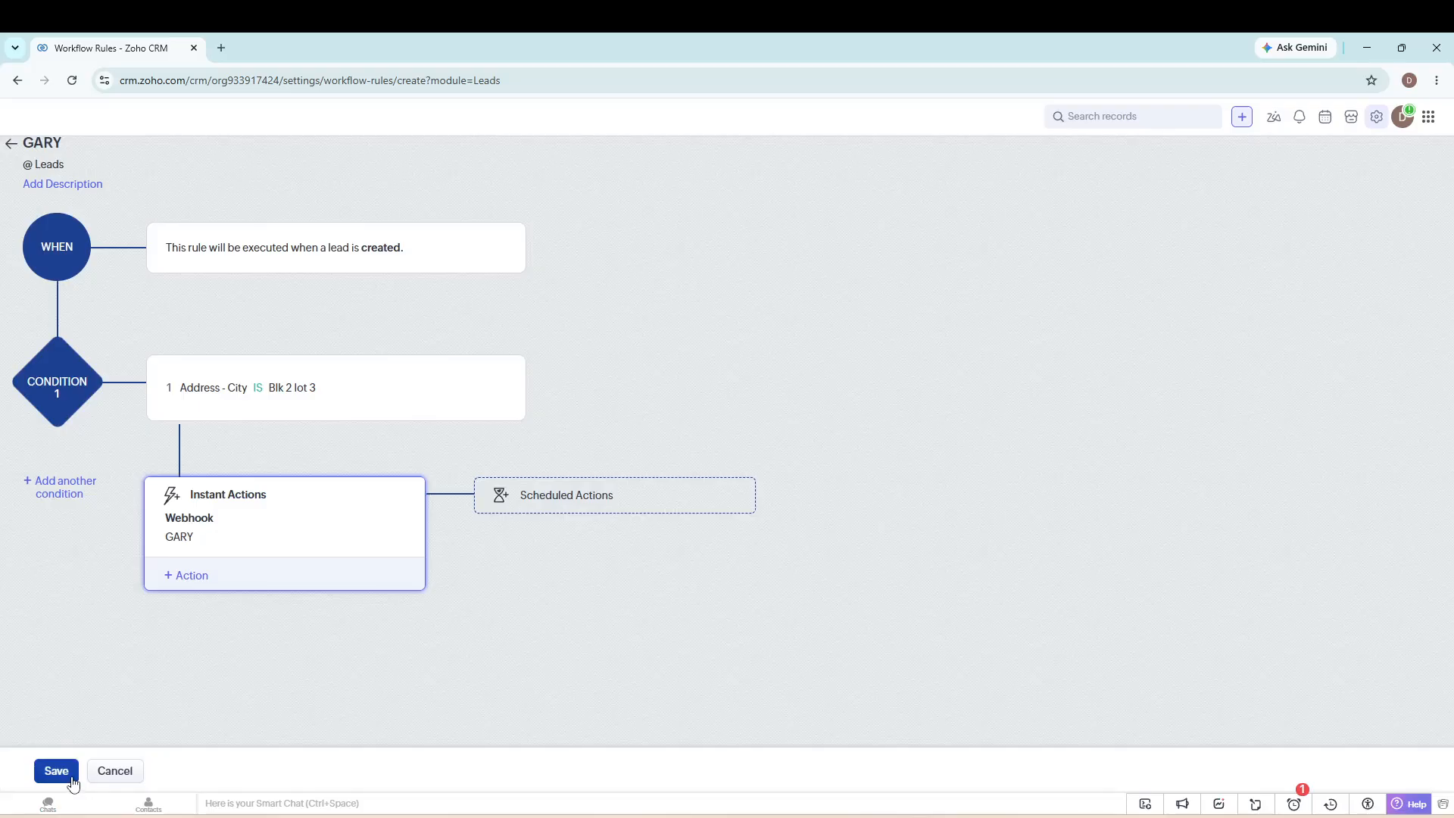